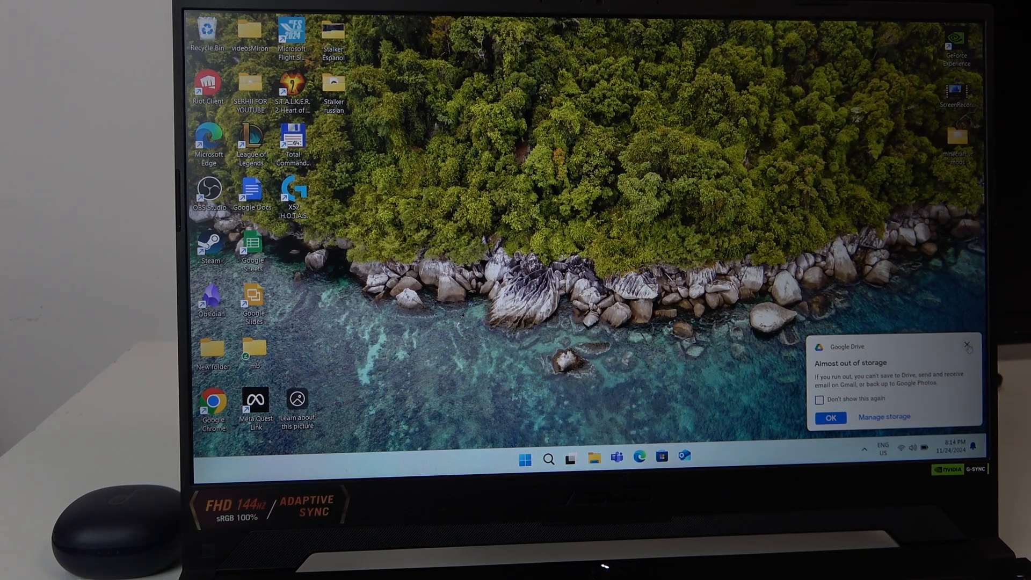
# Dismiss the Google Drive storage notice and reach Bluetooth settings via a 'blue' search.
pyautogui.click(968, 346)
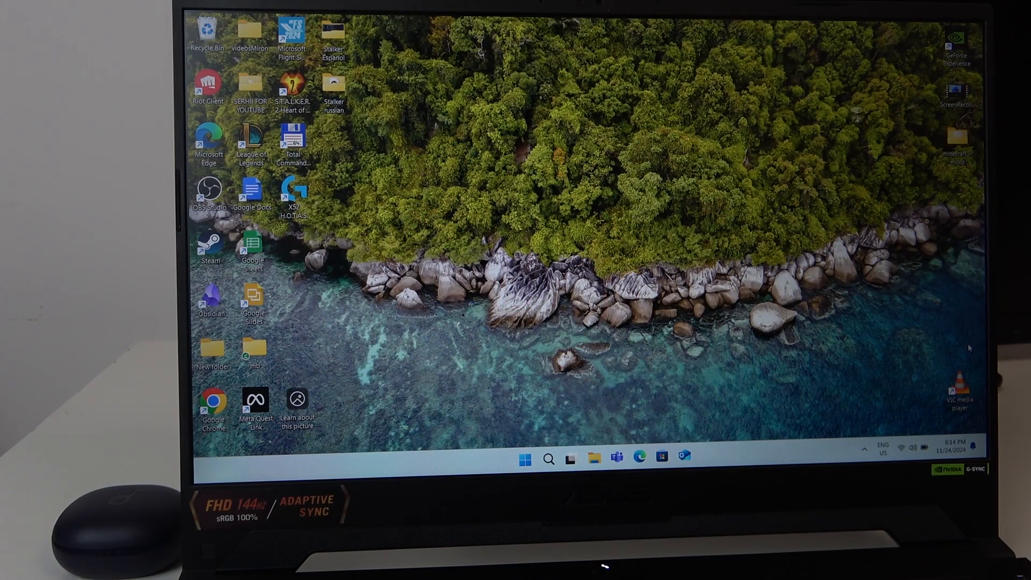
pyautogui.press('super')
pyautogui.write('blue')
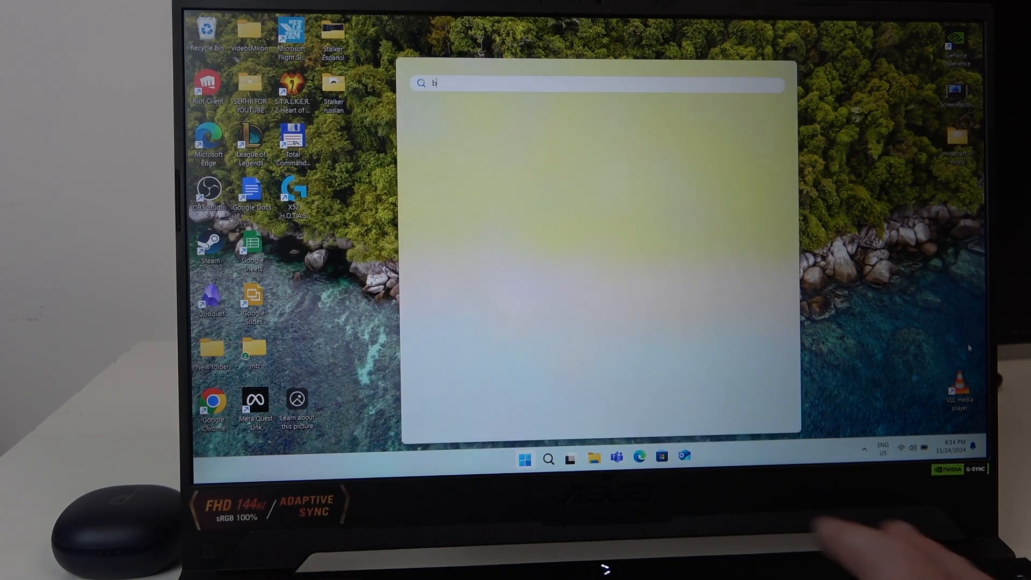
pyautogui.press('Return')
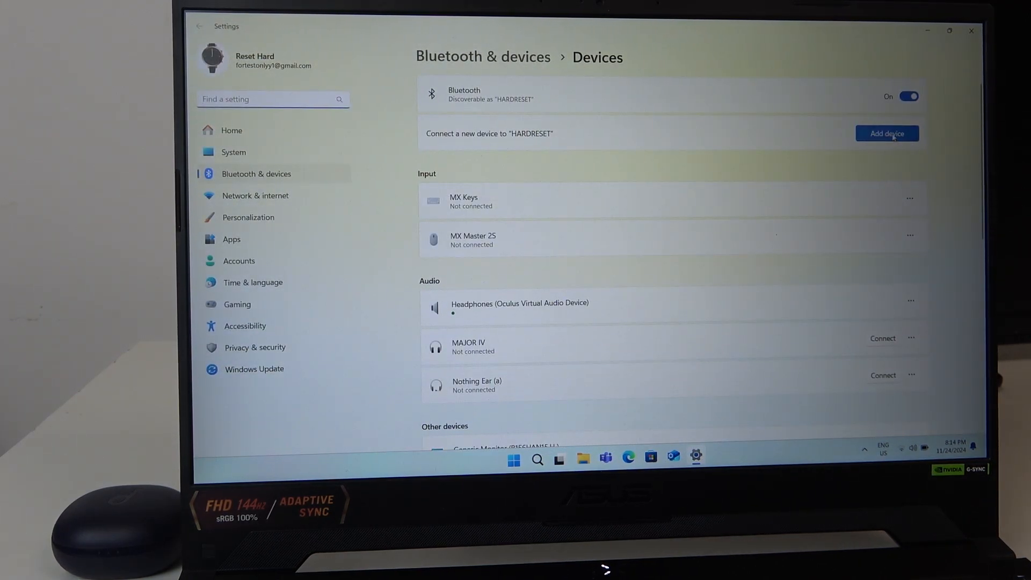
# Start adding a Bluetooth device and pair the discovered Soundcore P3 earbuds.
pyautogui.click(892, 135)
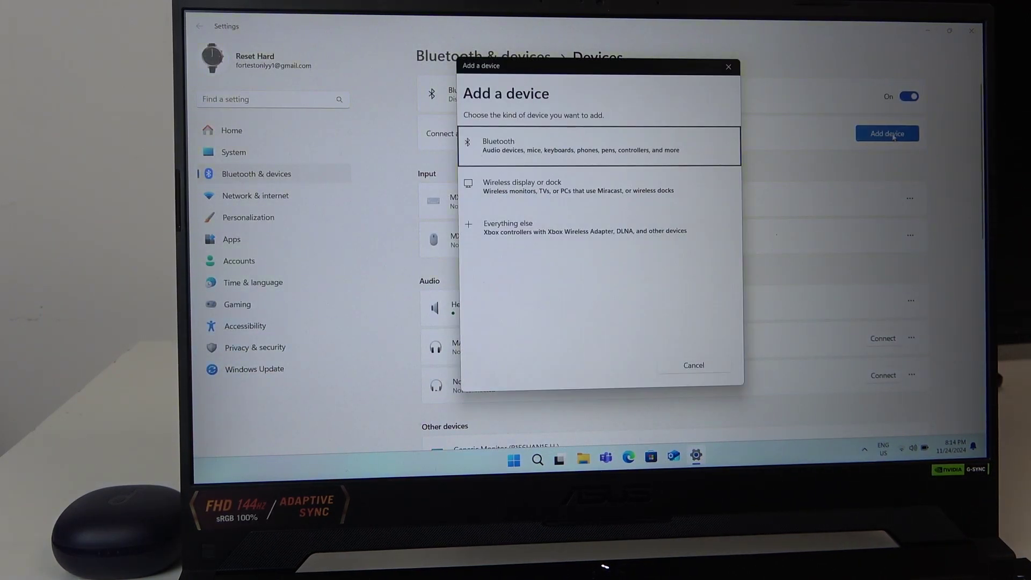
pyautogui.click(690, 160)
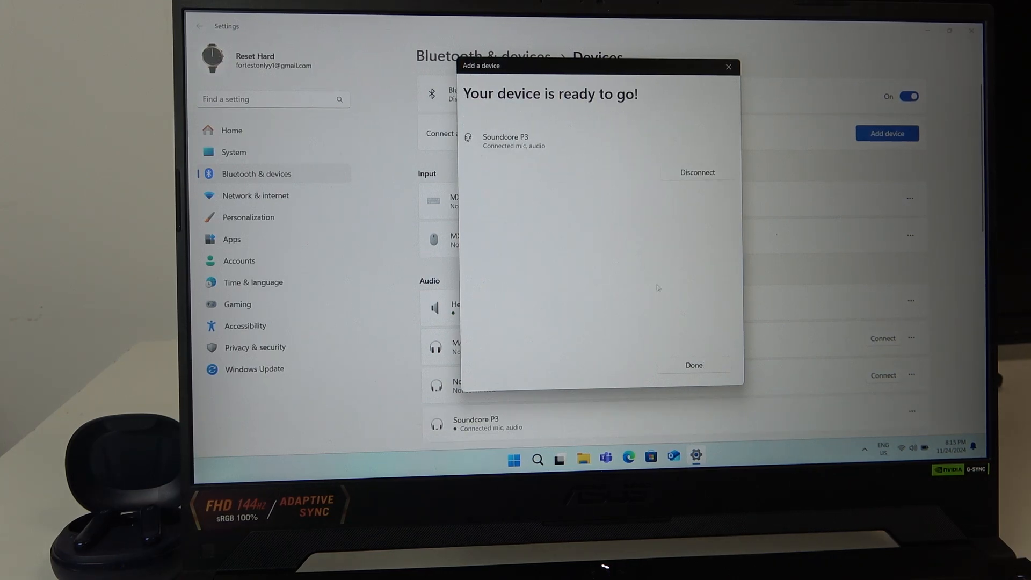
# Finish the Add a device dialog so Soundcore P3 shows connected at 100% battery.
pyautogui.click(700, 368)
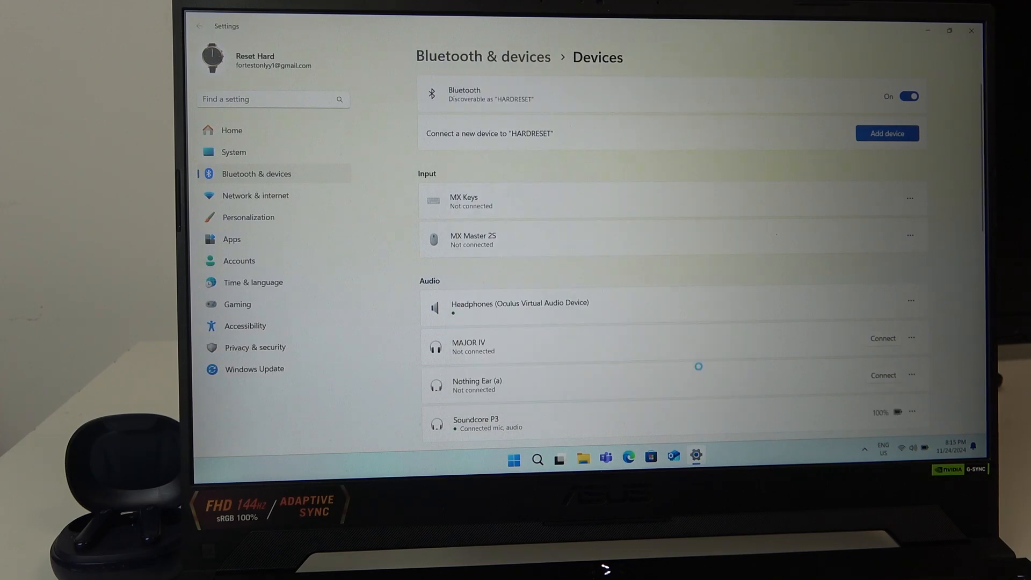